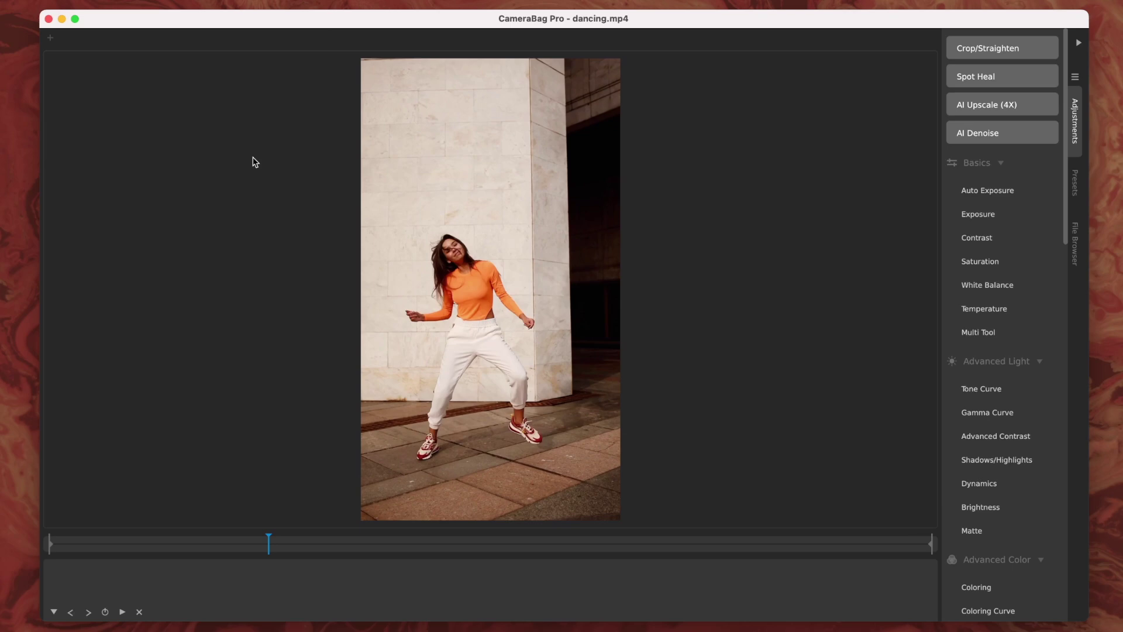
View the program's version and credits, then move the playhead to about 00:01:380.
click(64, 0)
click(59, 0)
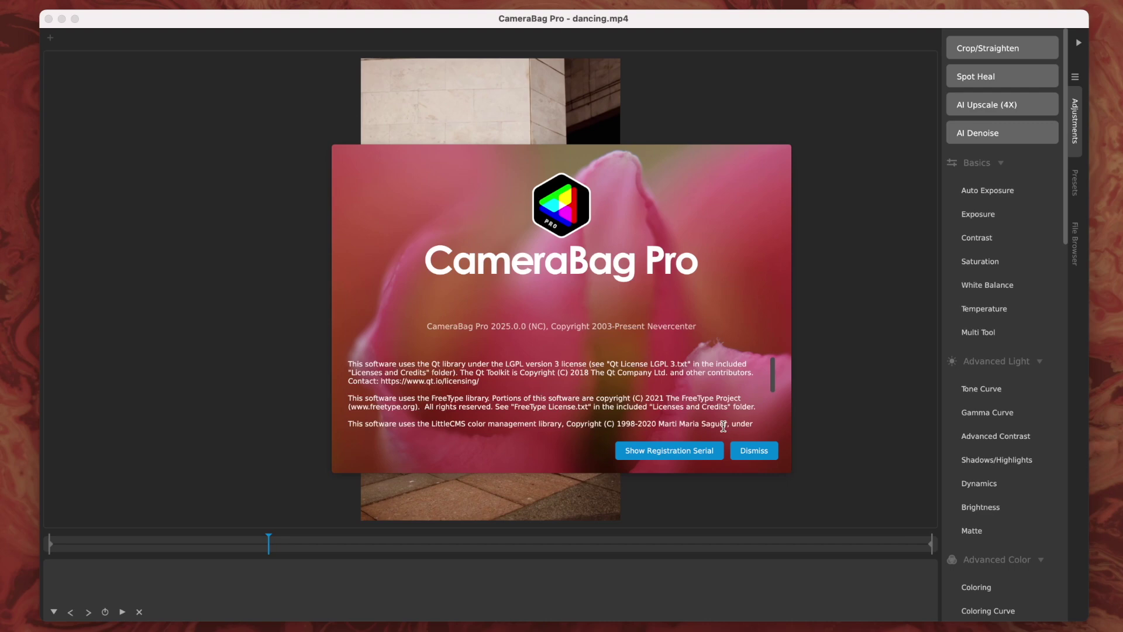
click(761, 451)
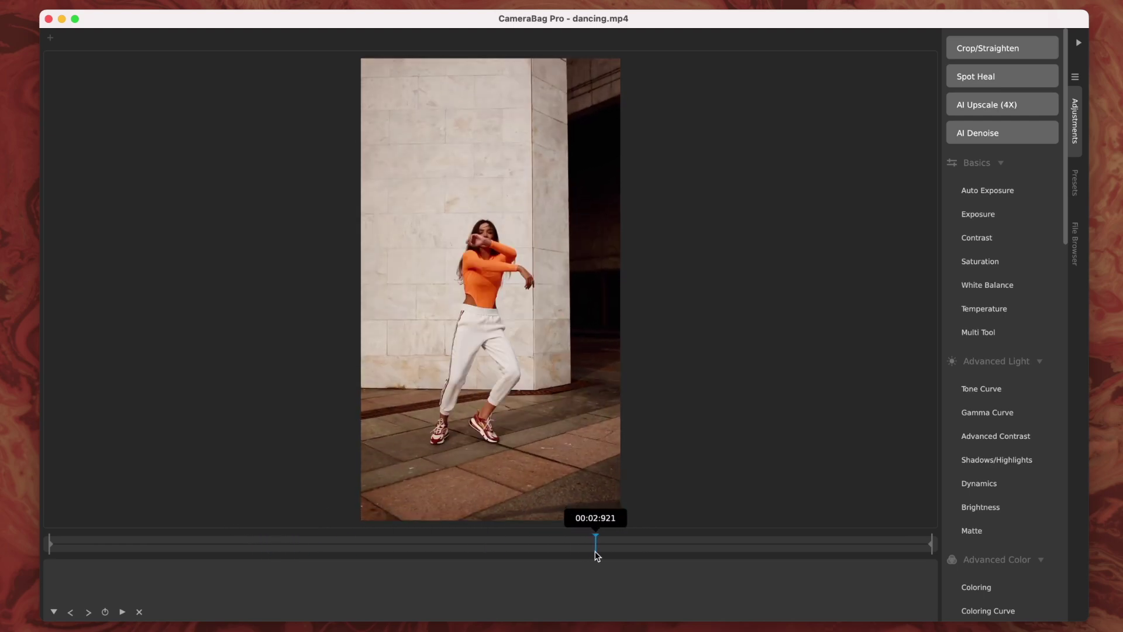
click(307, 542)
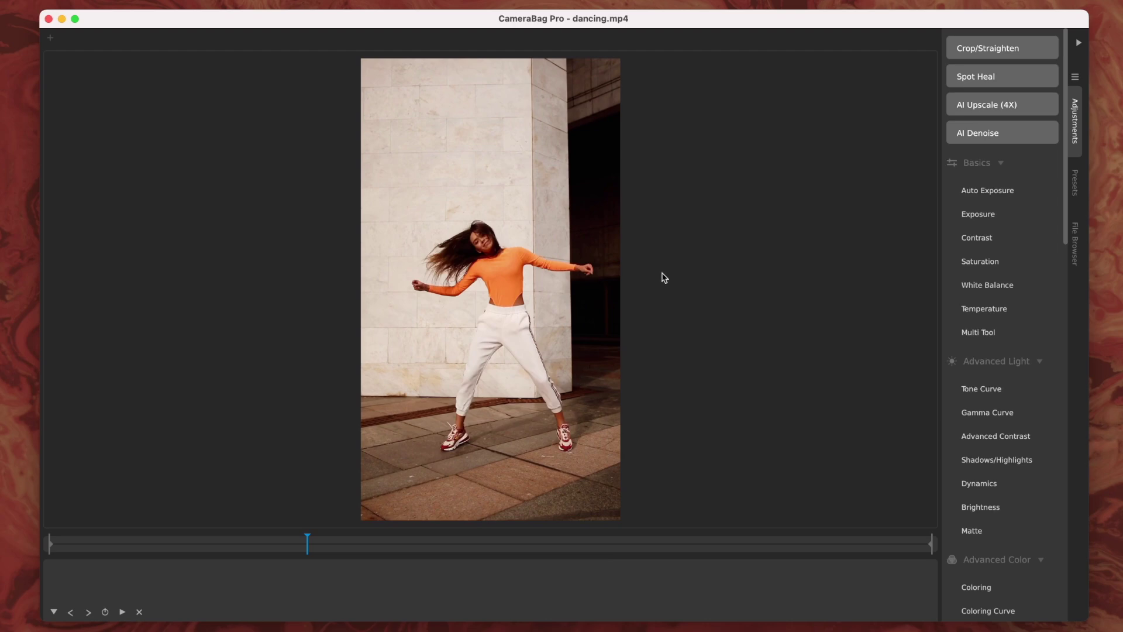
Show the Social Media Sizing preset category and scroll through its crop presets.
click(1079, 185)
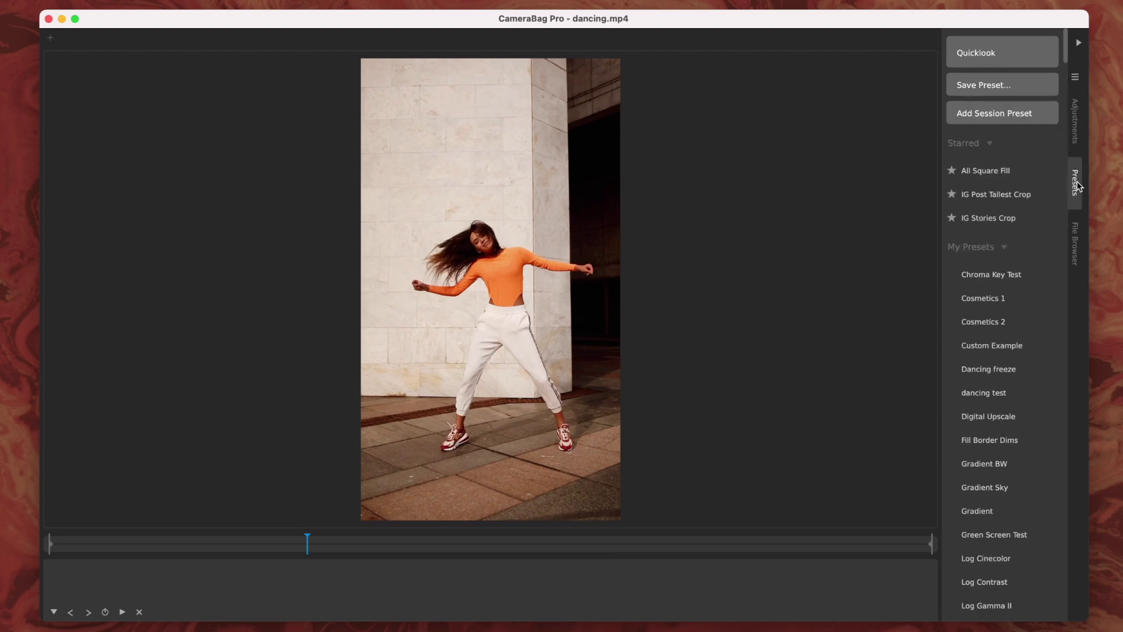
click(1077, 78)
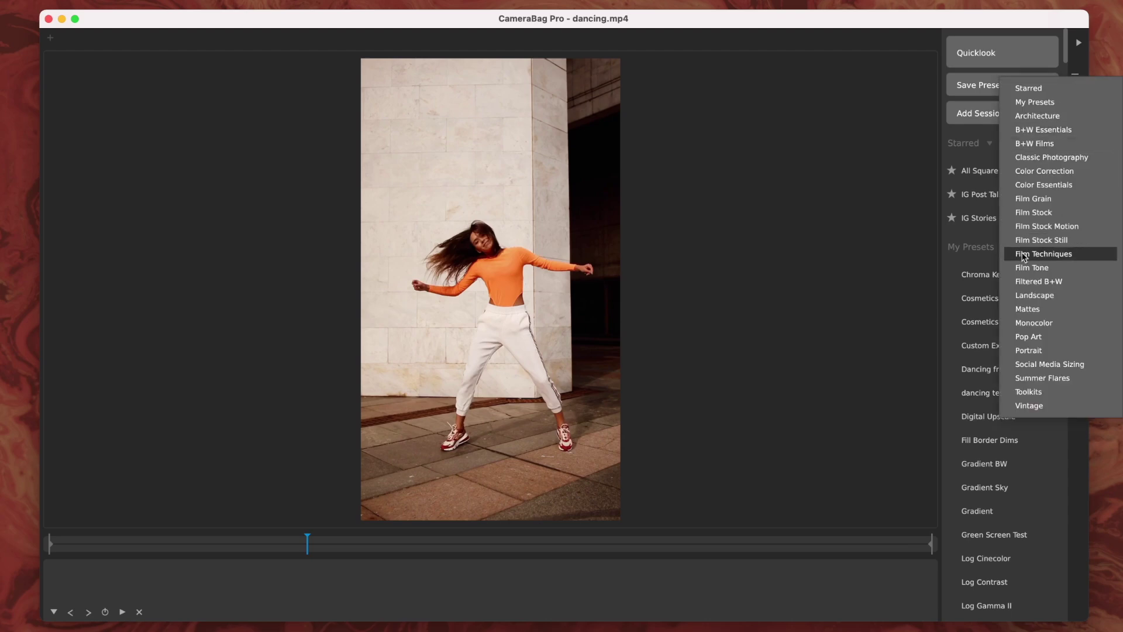
click(1035, 365)
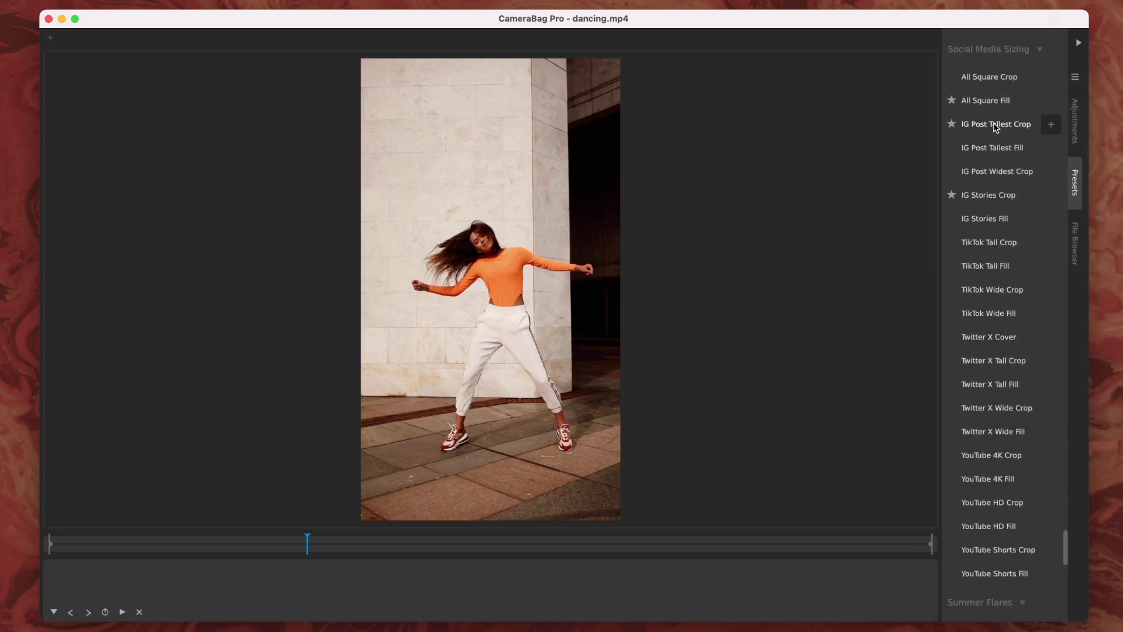
scroll(996, 128, up, 1)
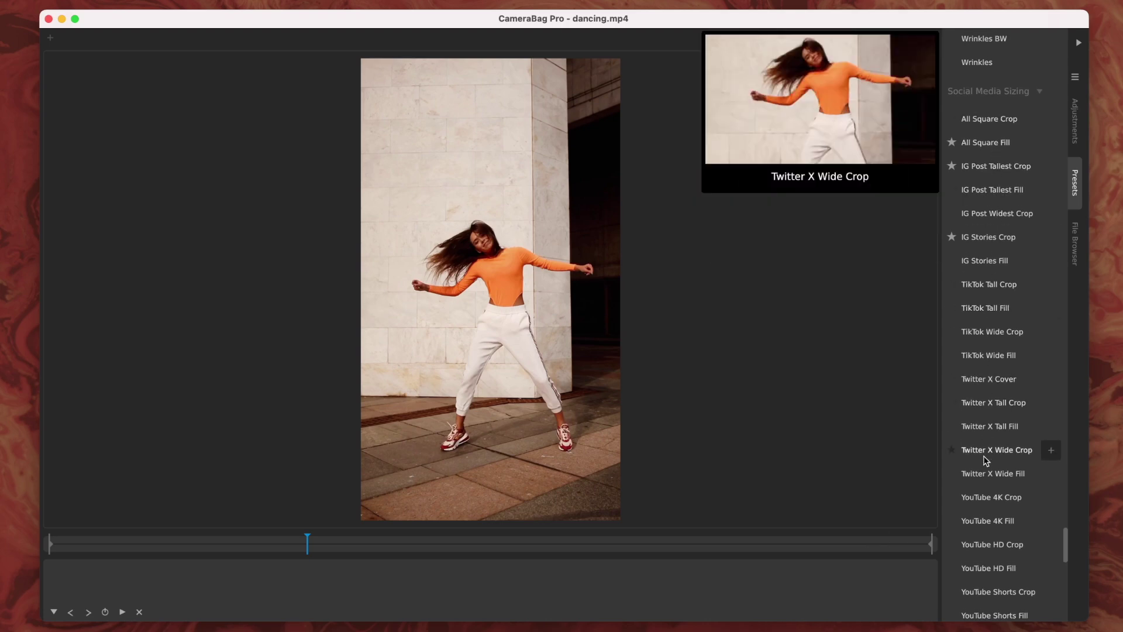
scroll(987, 462, down, 2)
scroll(998, 361, up, 3)
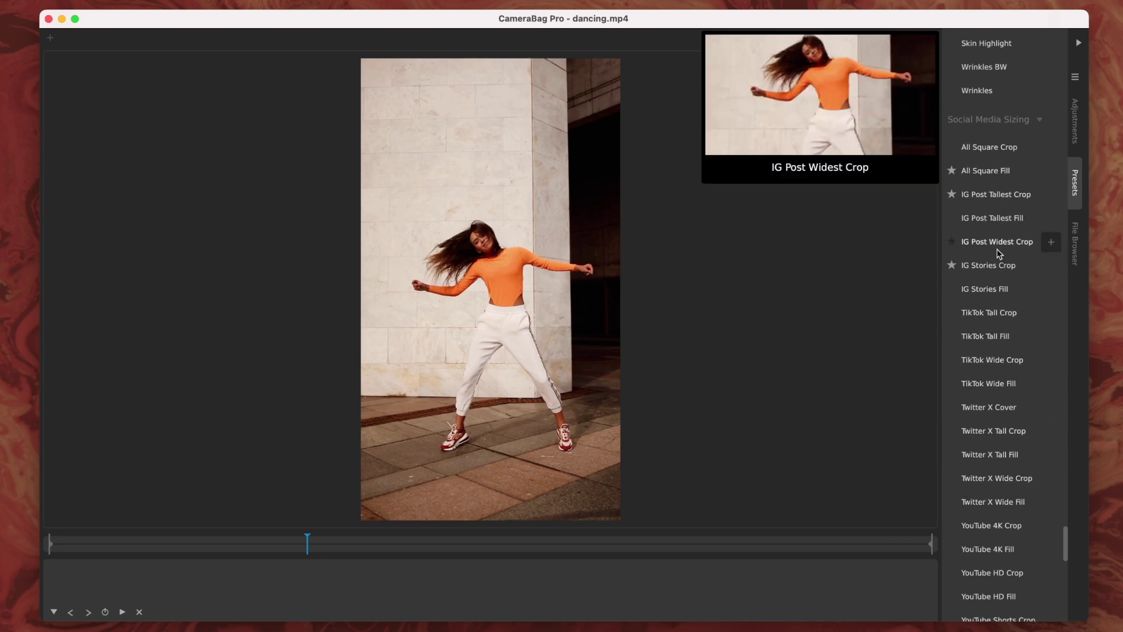
scroll(995, 424, down, 3)
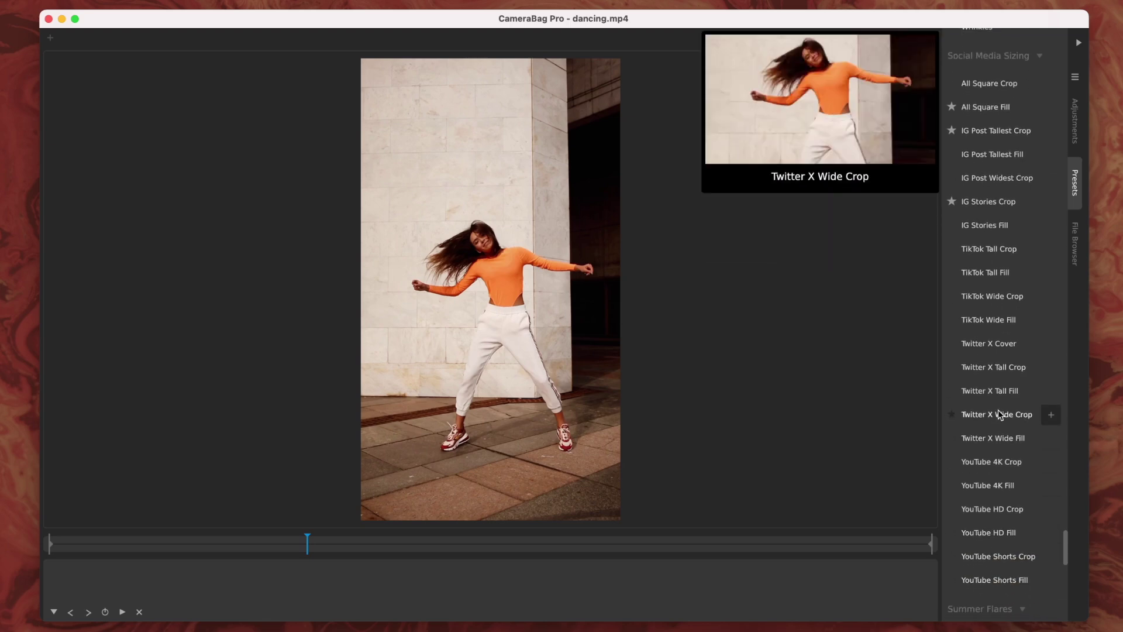
scroll(998, 410, up, 2)
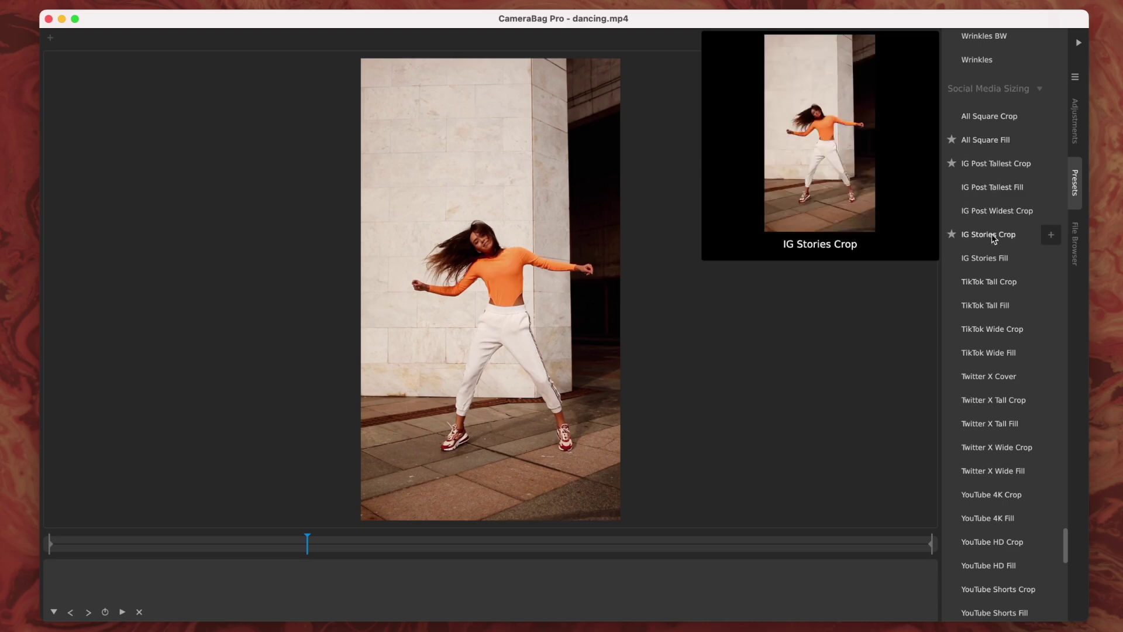
Apply All Square Crop, check its 1080 x 1080 Exact Size, then remove it.
click(998, 117)
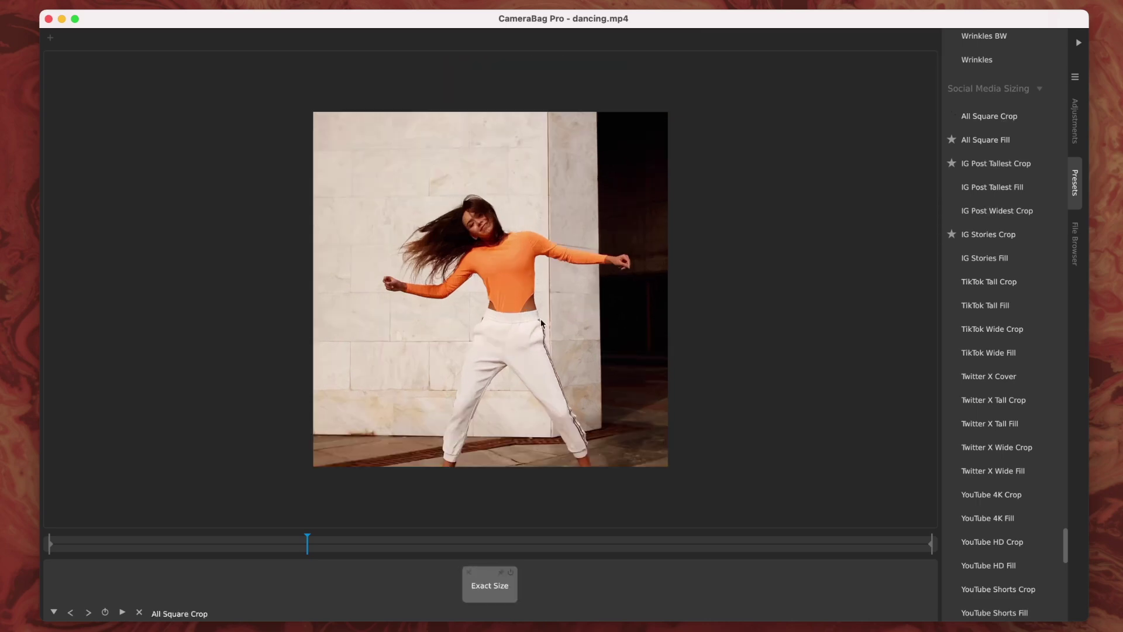
click(478, 588)
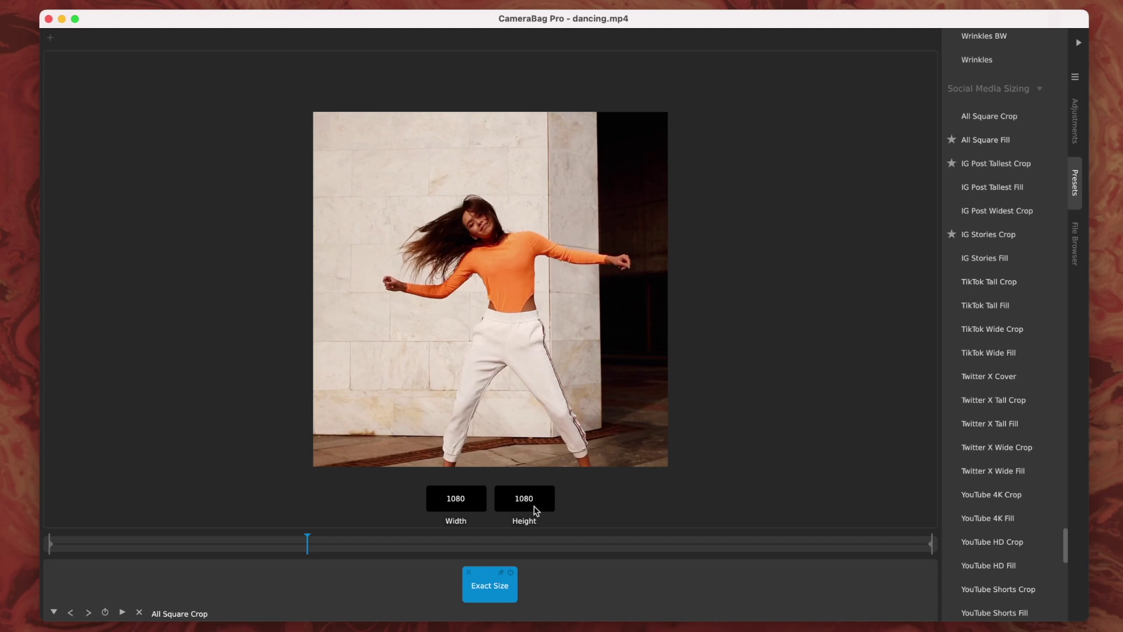
click(469, 573)
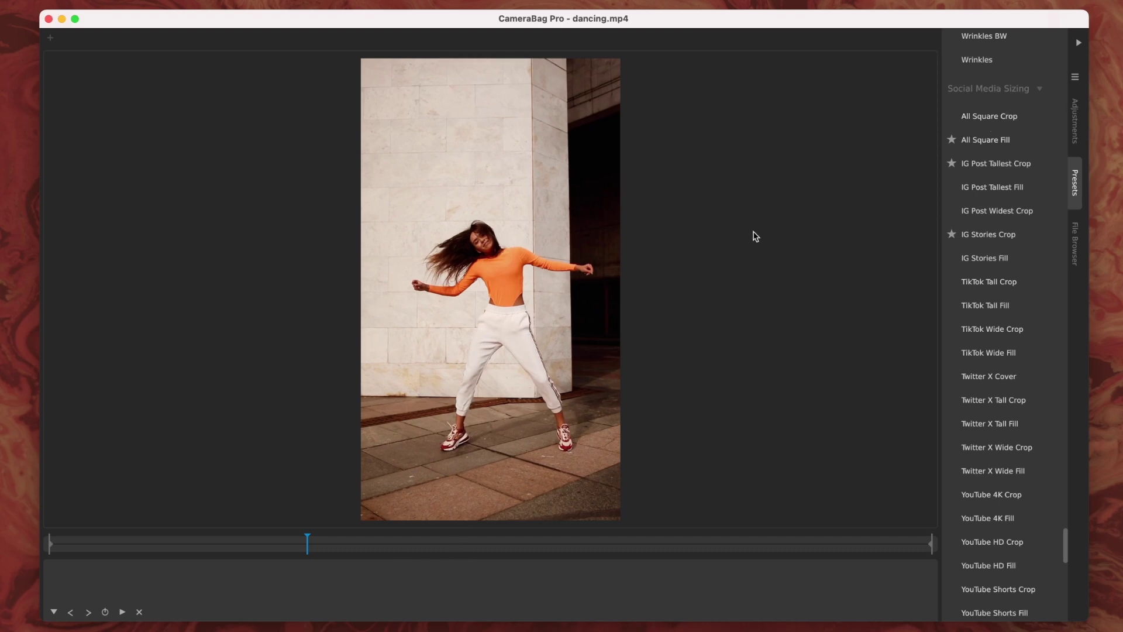
Apply All Square Fill, try another fill colour ending on white, then remove Fill Border.
click(990, 140)
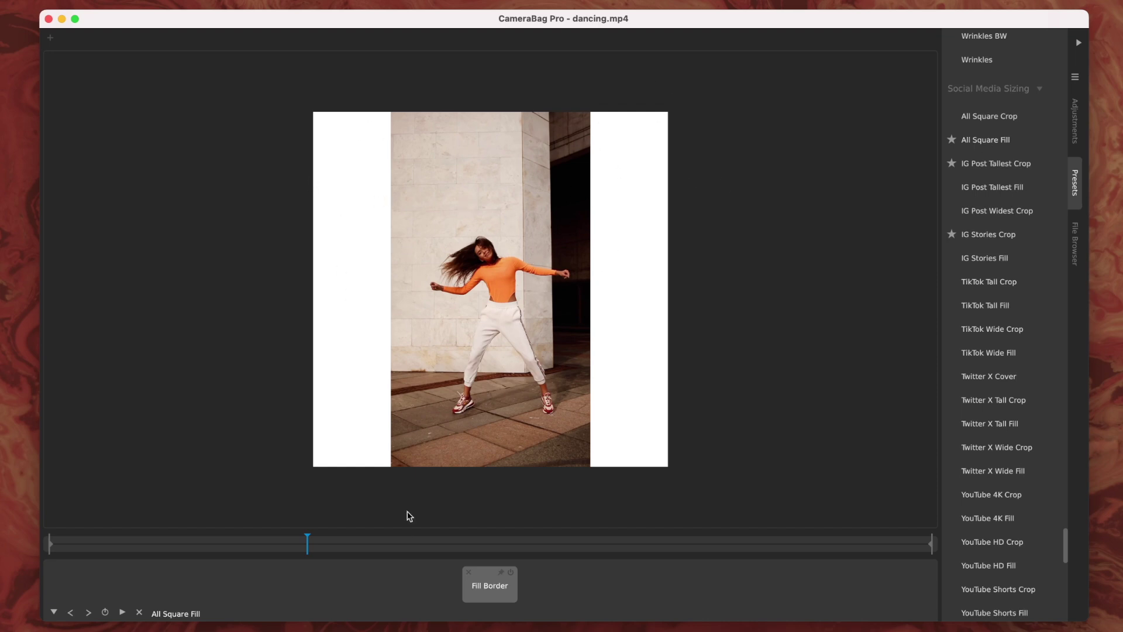
click(496, 593)
drag(591, 459, 476, 393)
click(537, 583)
click(468, 573)
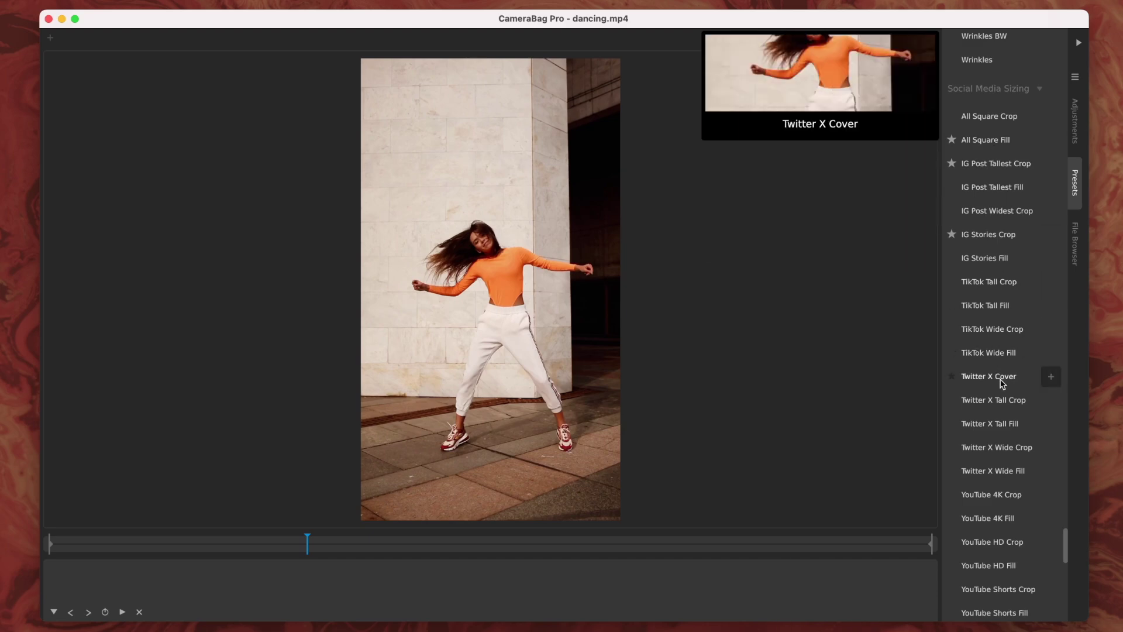
click(1075, 121)
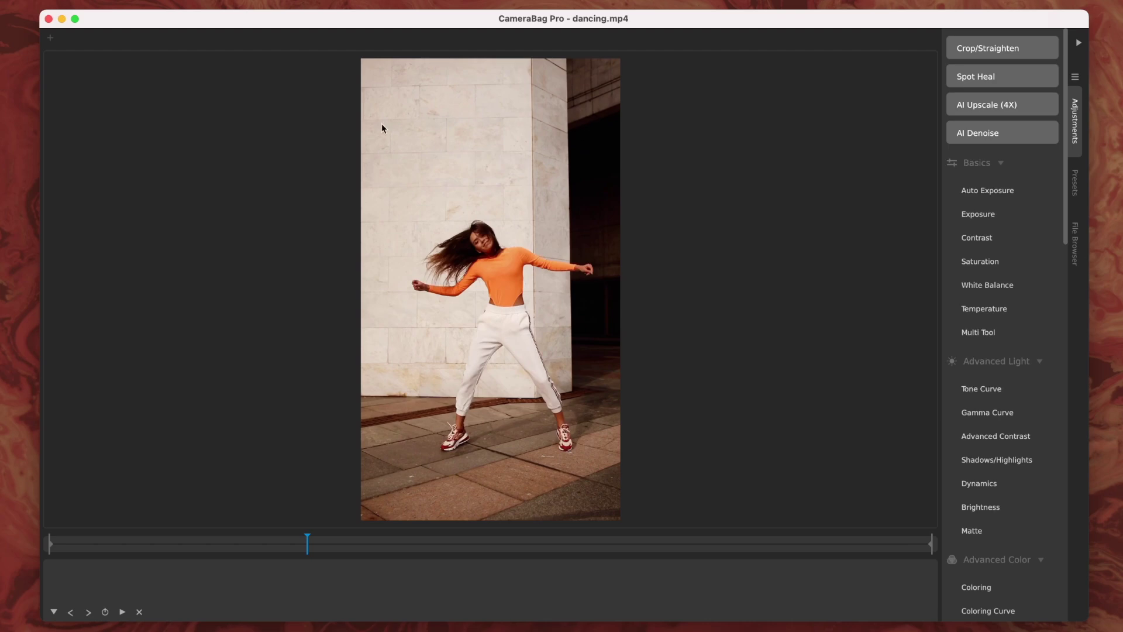
Crop the top strip off the frame to about 1080 x 1696 and scrub to check.
click(989, 51)
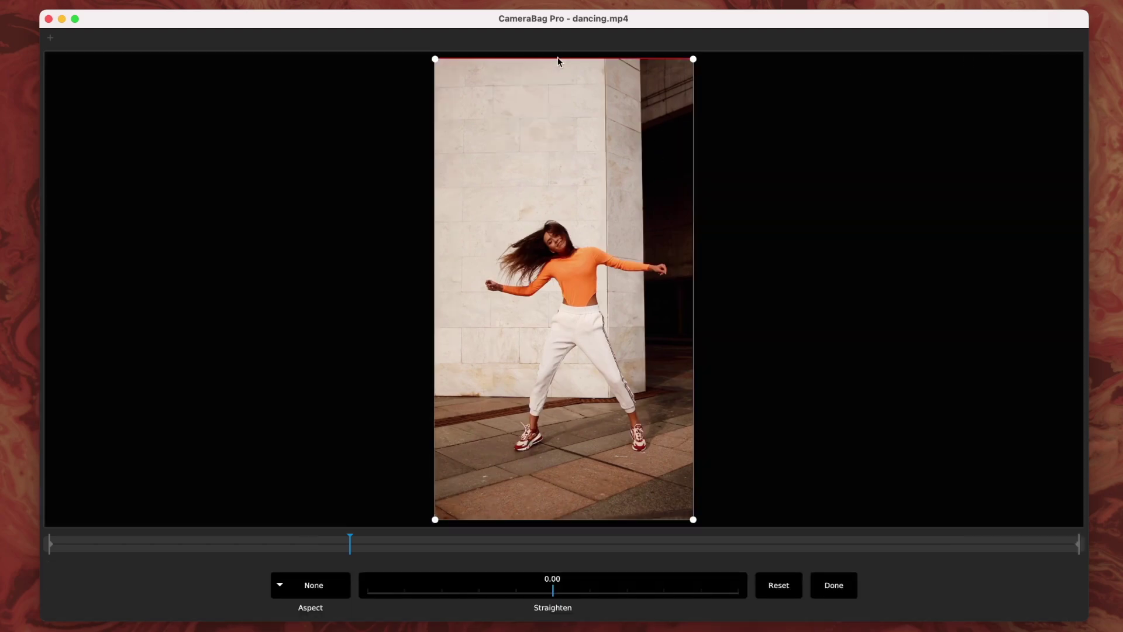
drag(557, 57, 553, 110)
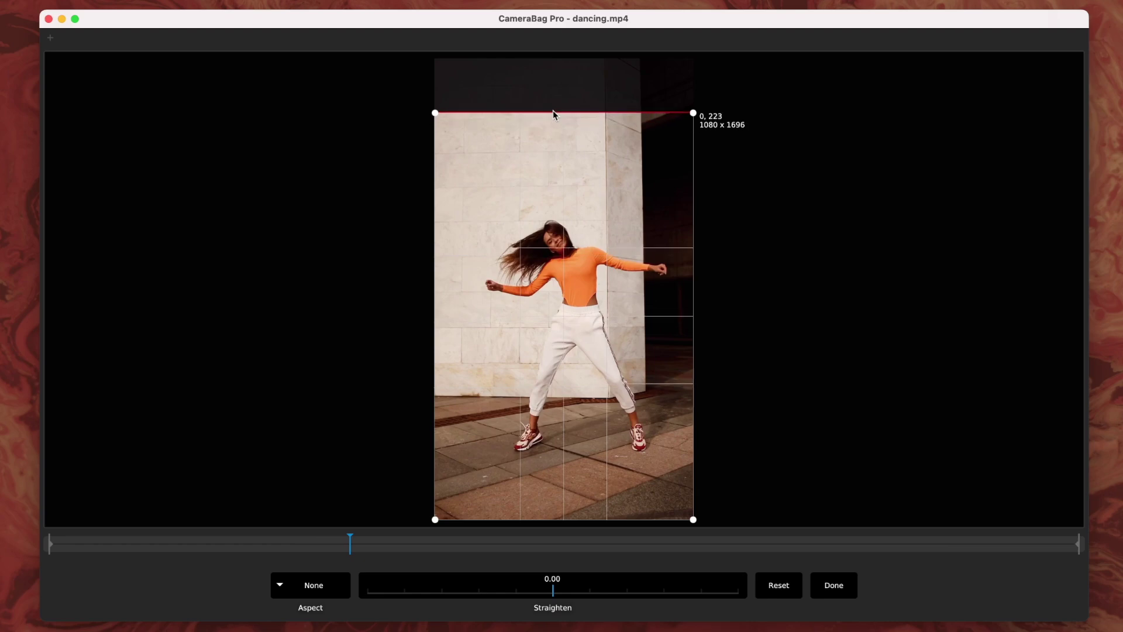
key(Return)
drag(364, 545, 338, 542)
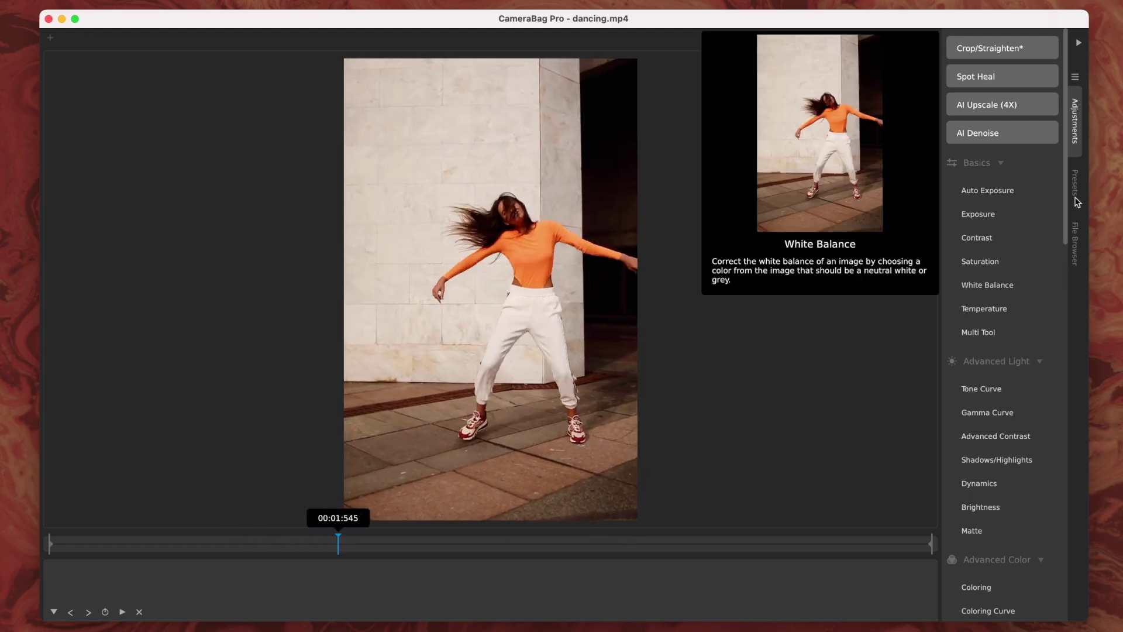
click(1077, 184)
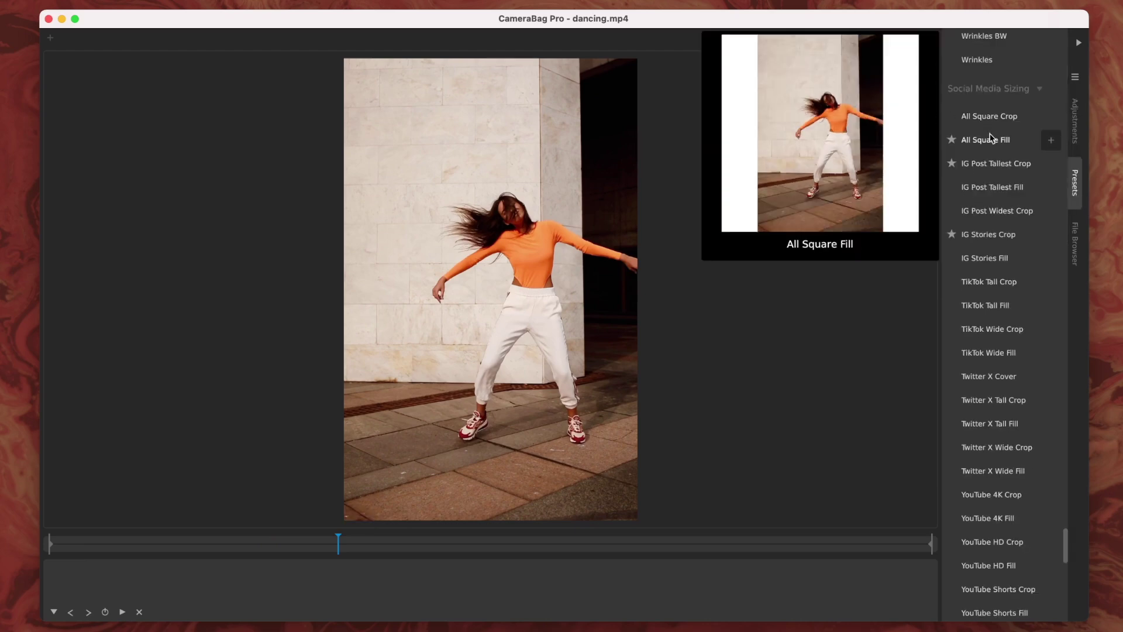
Try the IG Stories Crop preset, confirm its 1080 x 1920 size, then remove it.
click(993, 237)
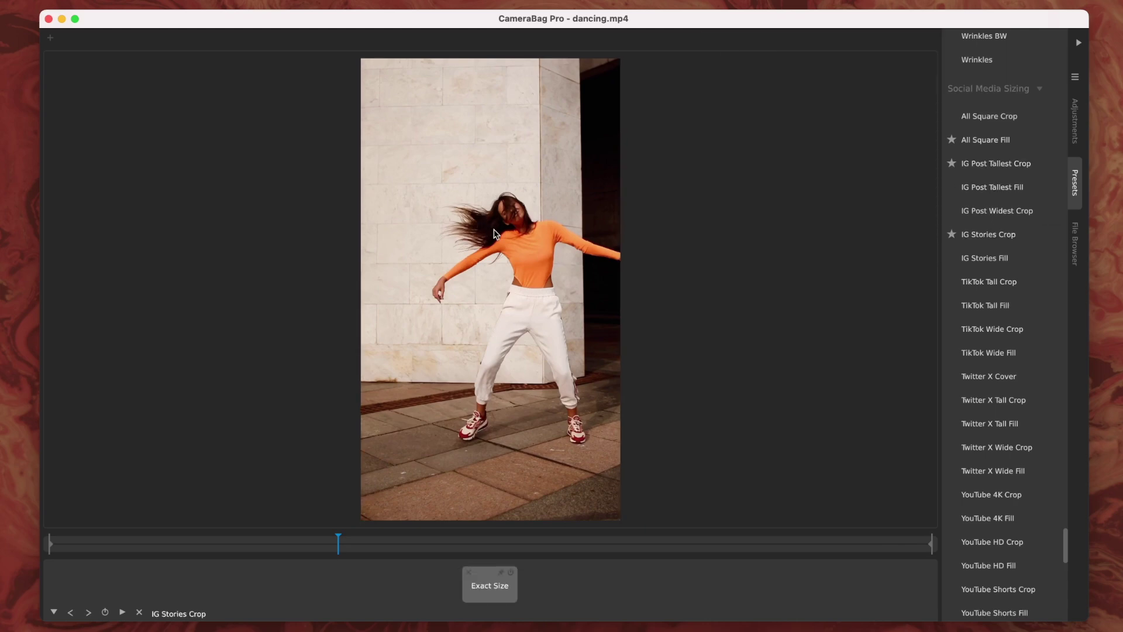
drag(441, 544, 356, 529)
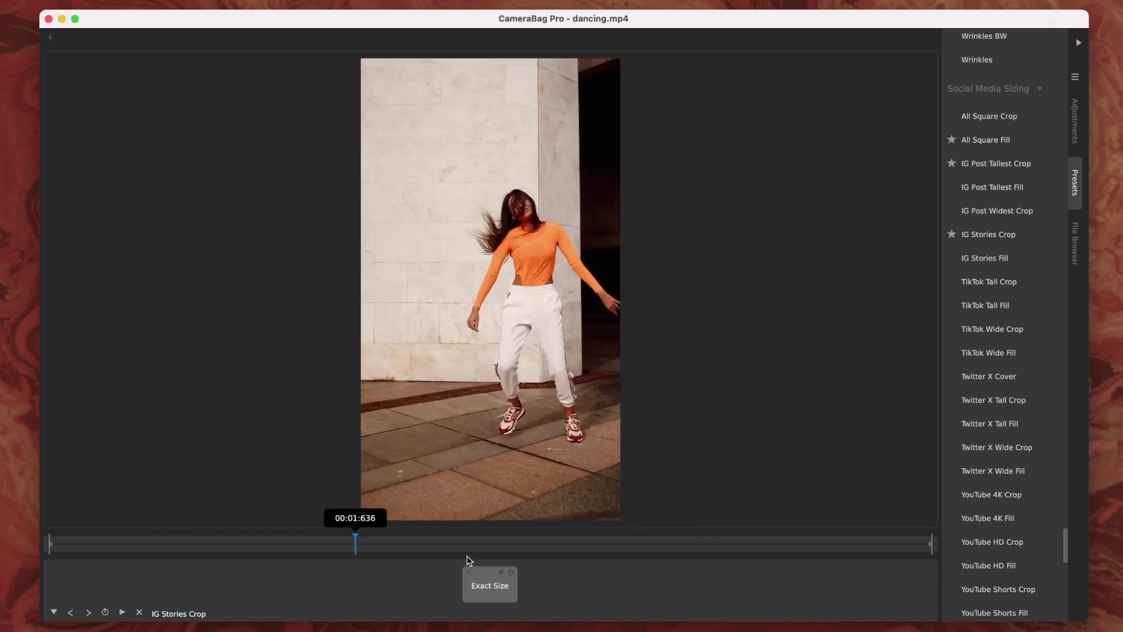
click(507, 587)
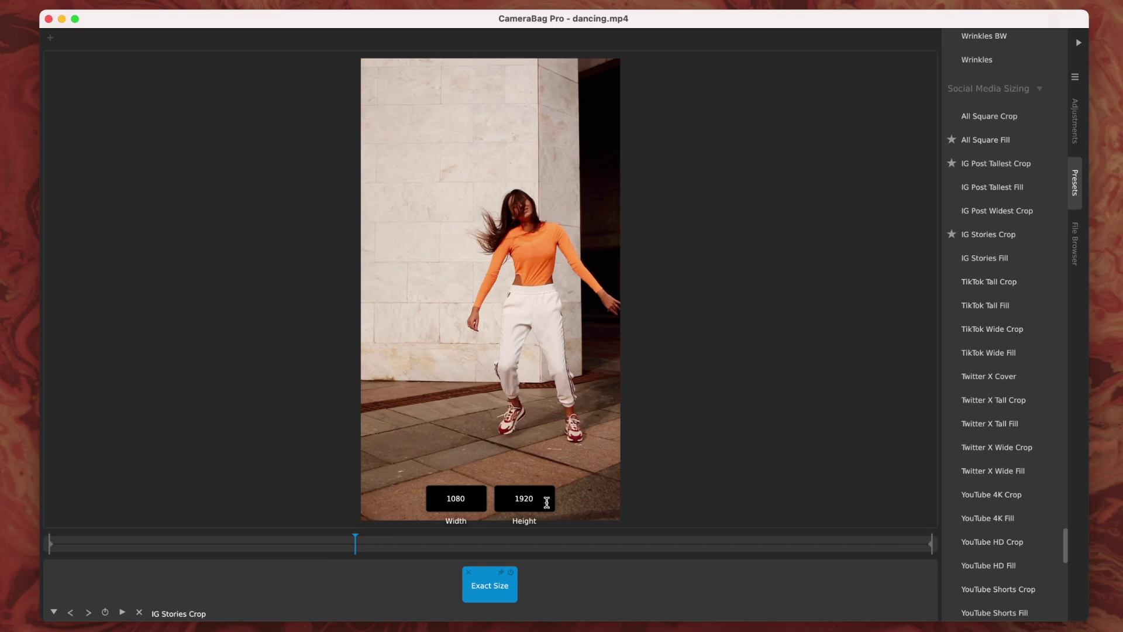
click(556, 592)
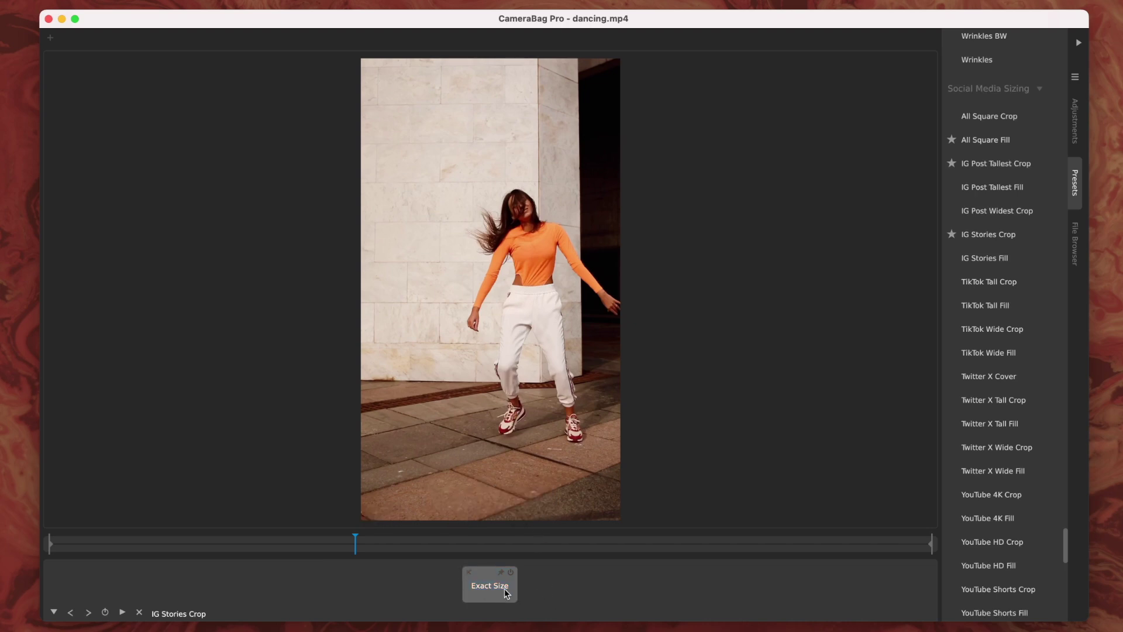
click(470, 573)
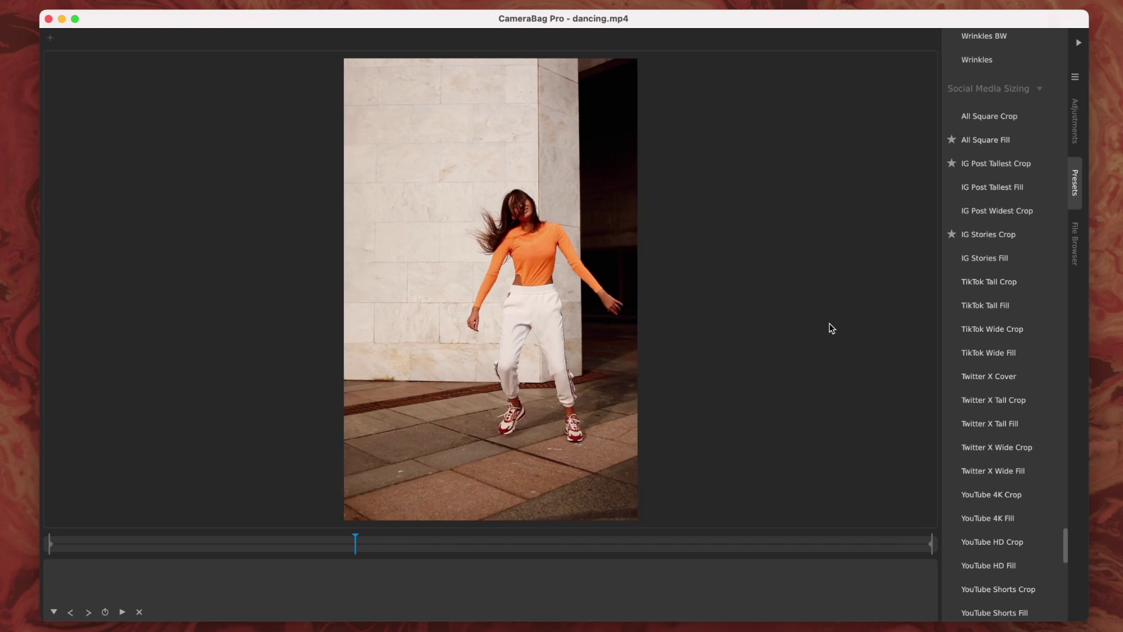
click(993, 166)
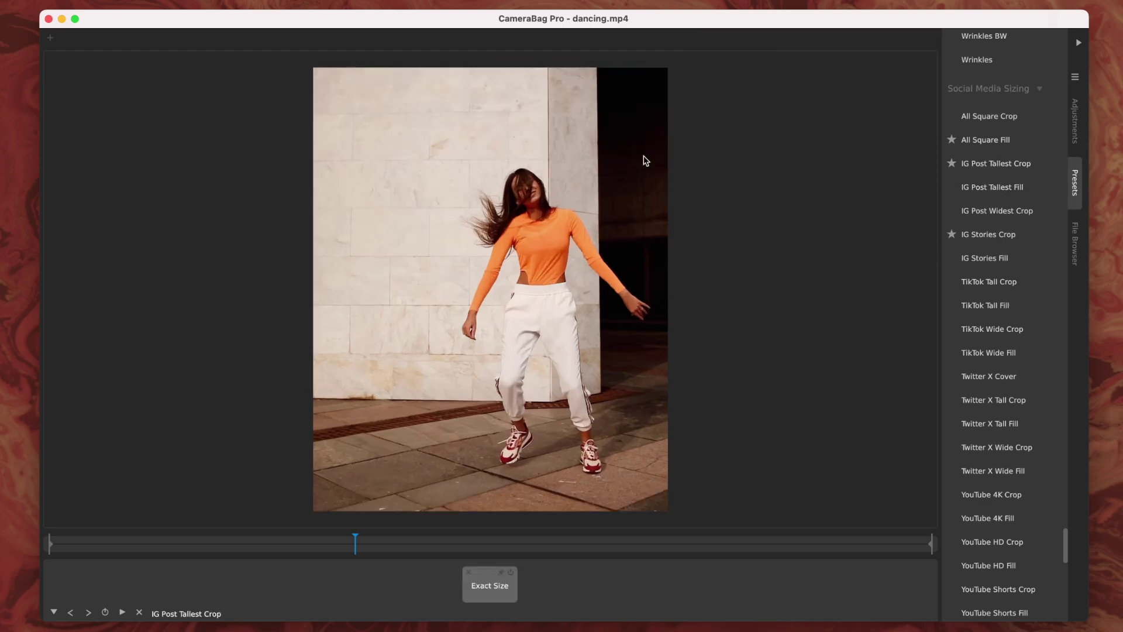
drag(401, 549, 324, 532)
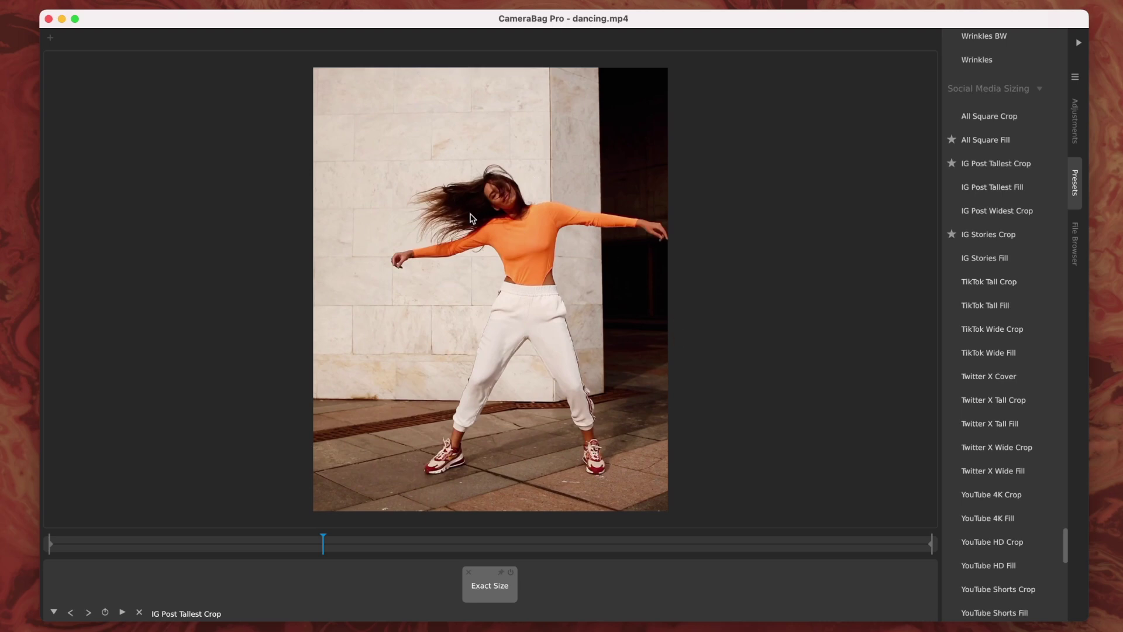
click(490, 598)
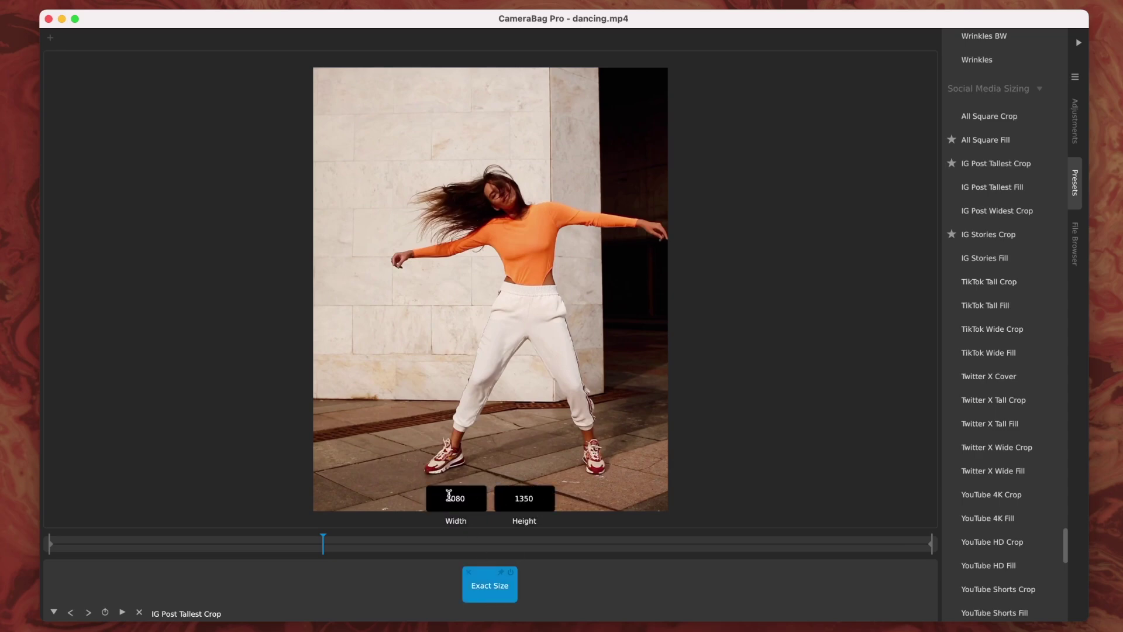
click(544, 588)
mouse_move(331, 542)
mouse_down()
mouse_move(510, 543)
mouse_move(329, 550)
mouse_up()
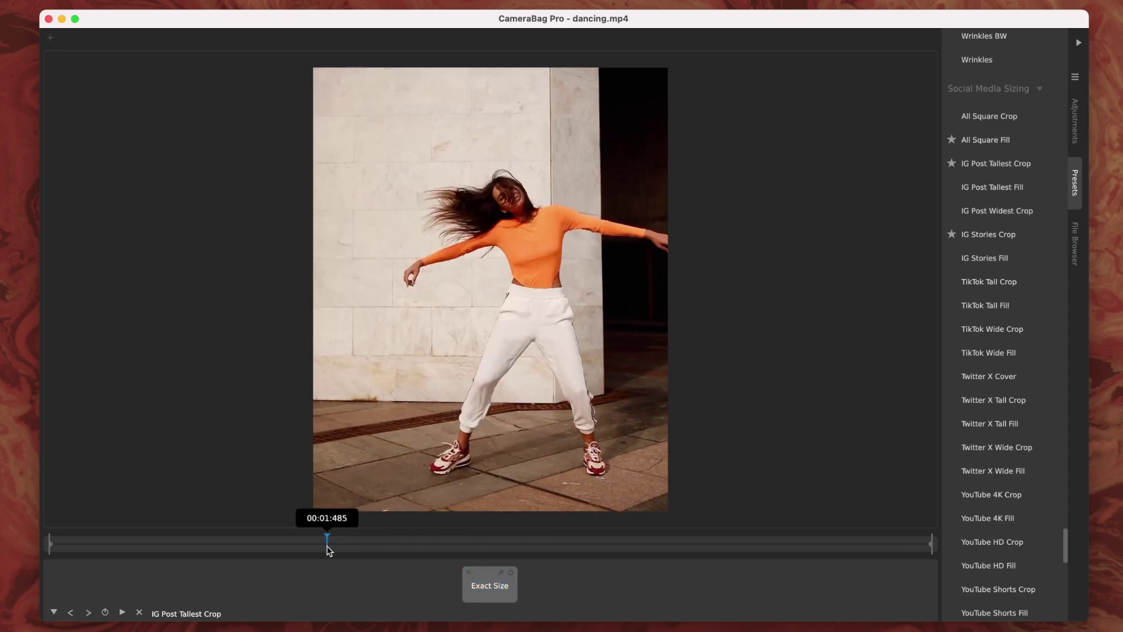
click(469, 574)
click(995, 259)
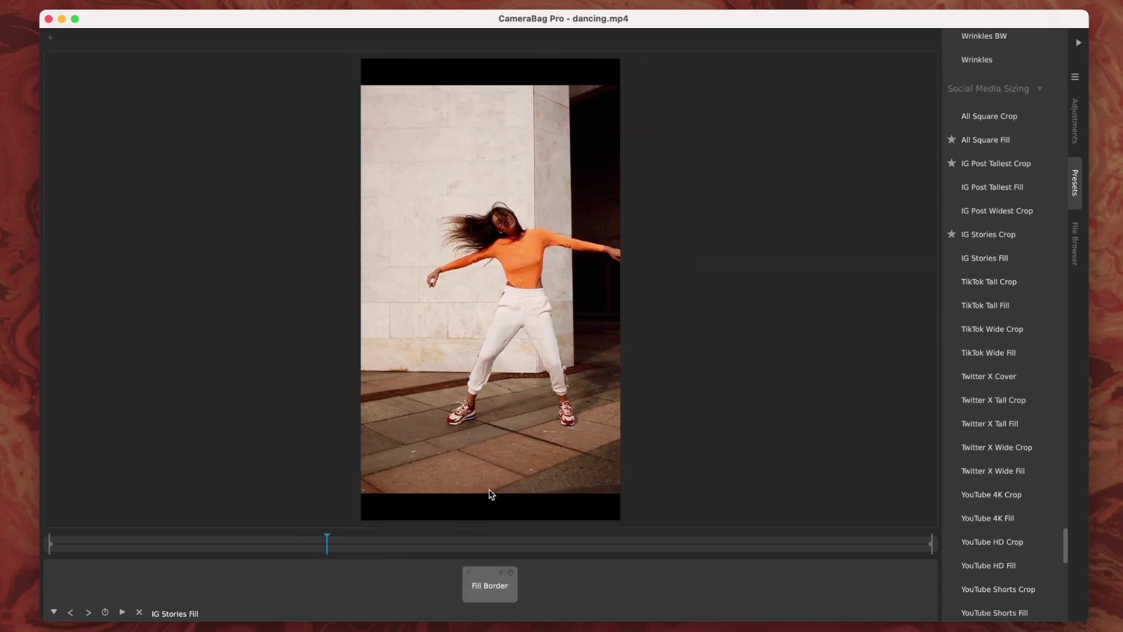
click(468, 573)
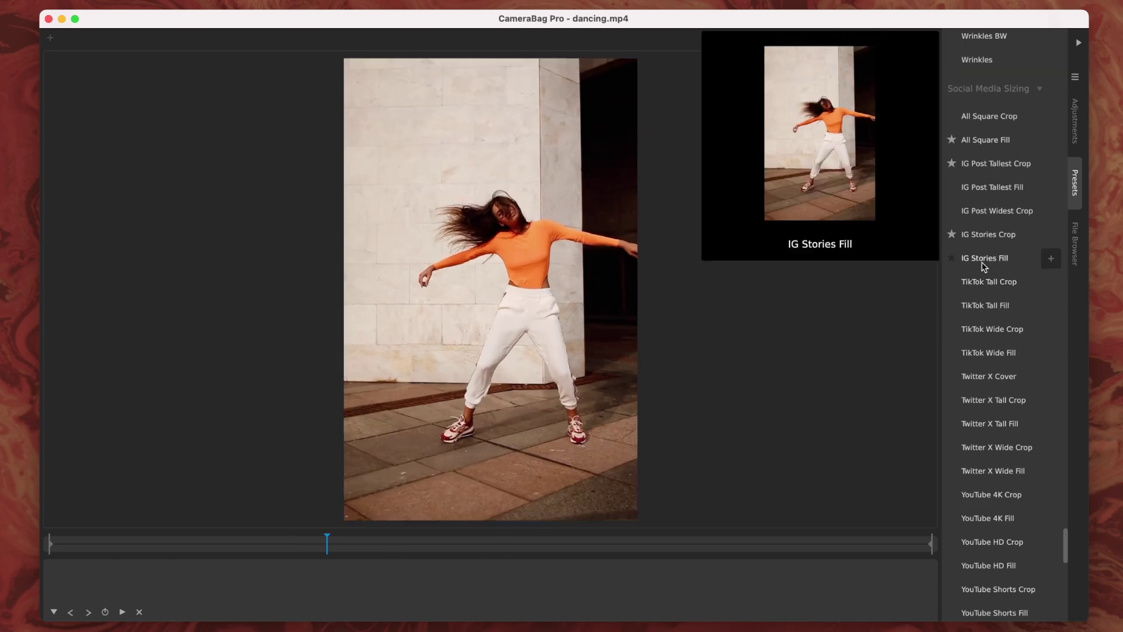
click(996, 188)
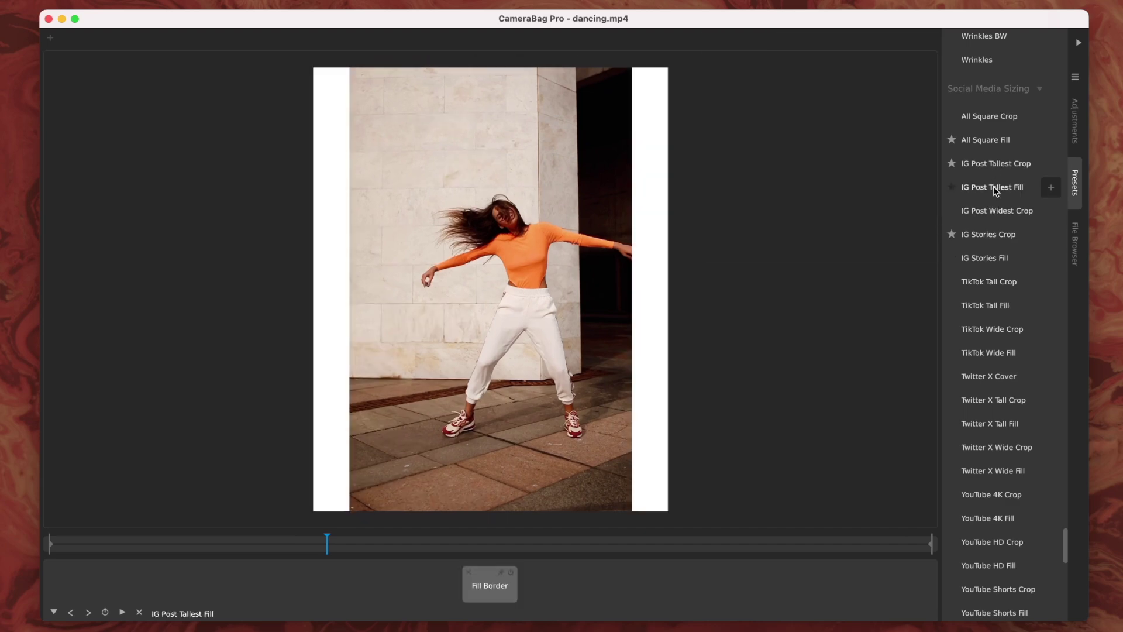
click(469, 573)
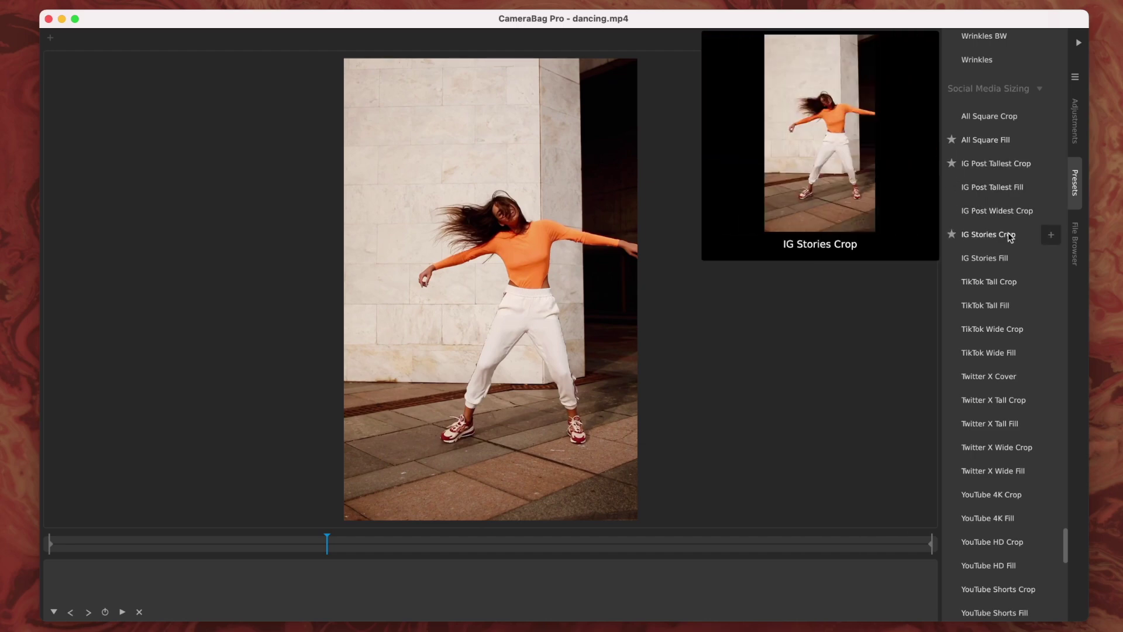
Review the Starred presets and the File > Multi-Export Using choices, closing without exporting.
drag(1066, 552, 1068, 42)
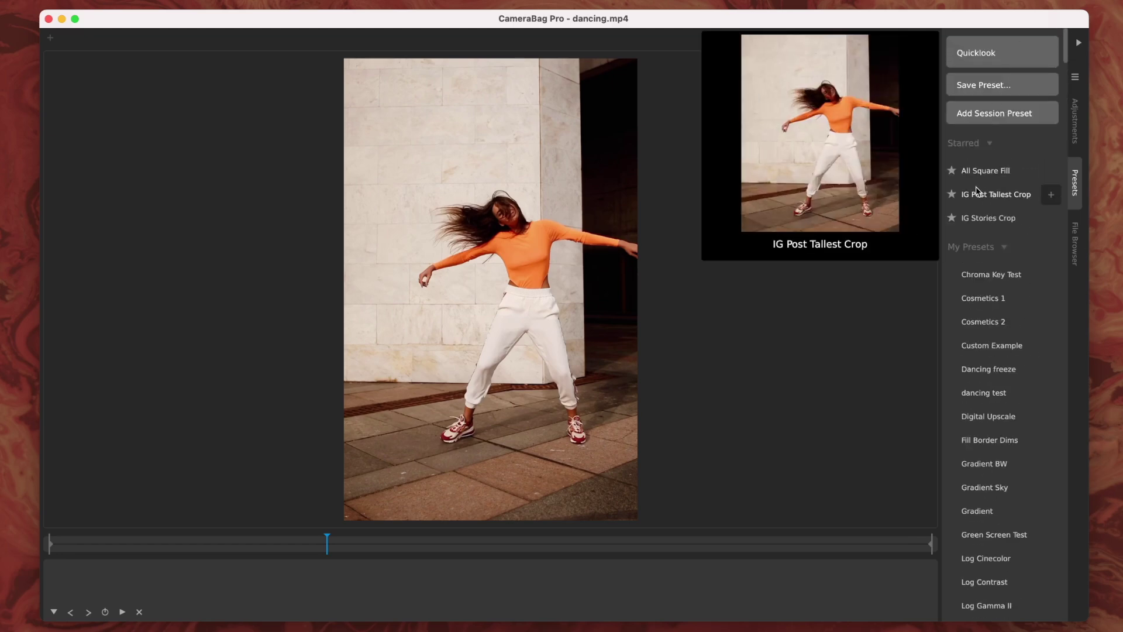
mouse_move(983, 170)
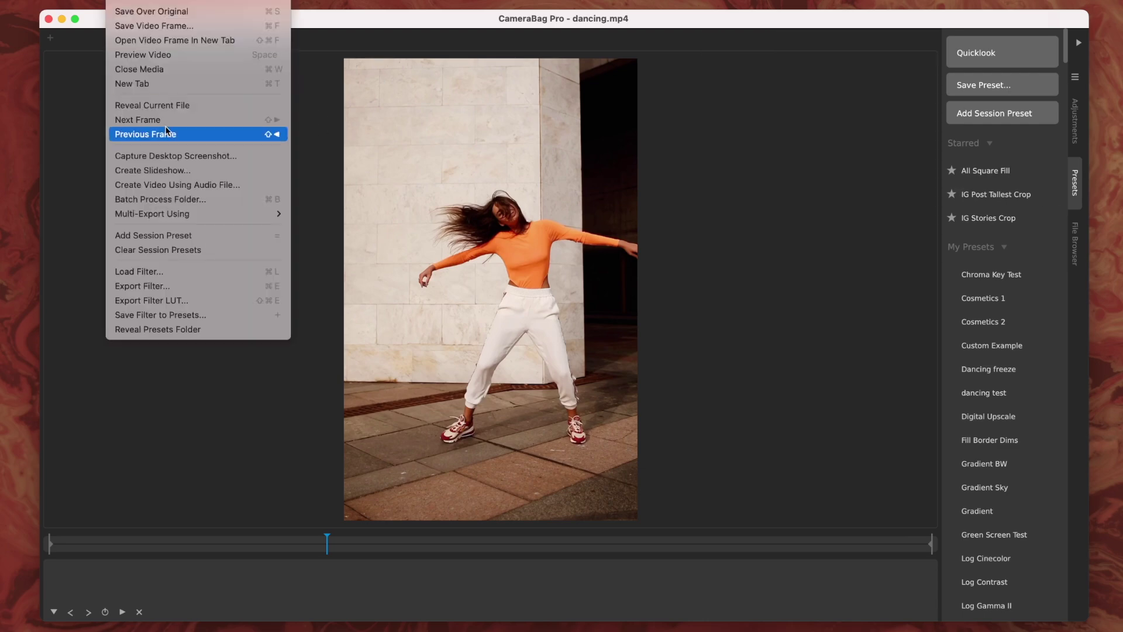
mouse_move(186, 217)
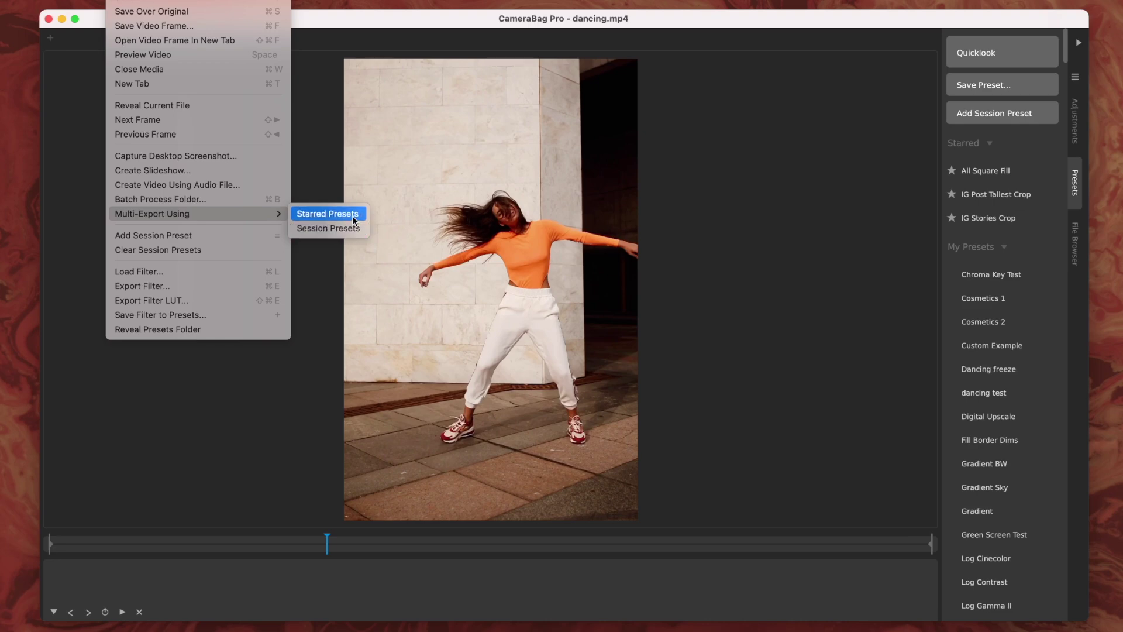
click(437, 219)
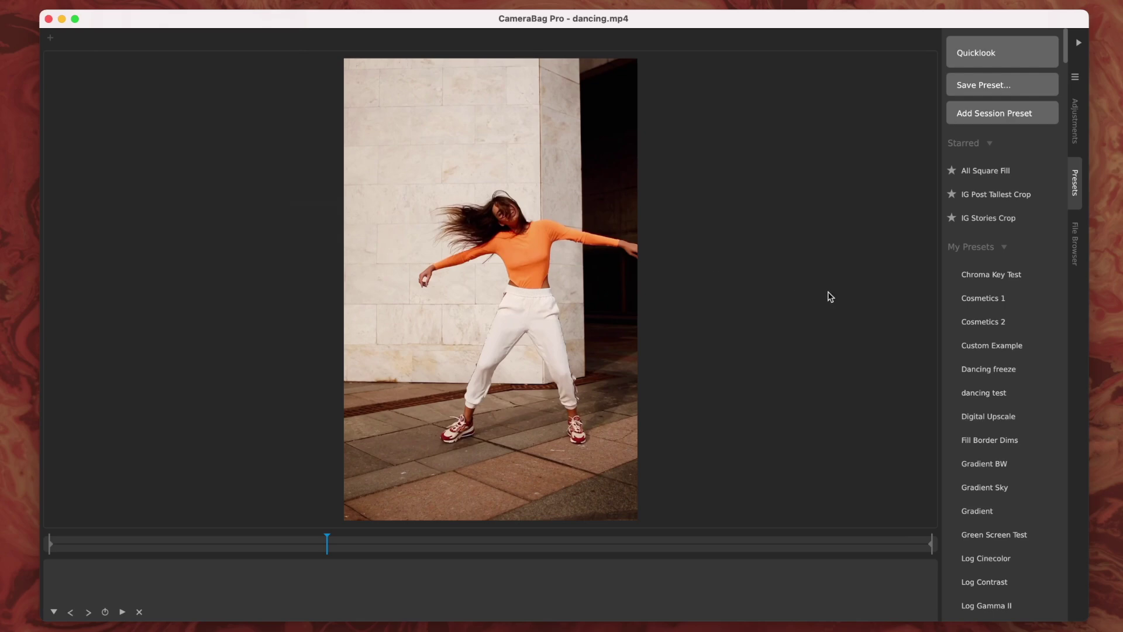
Apply All Square Fill and save it as Session Preset 1.
click(986, 171)
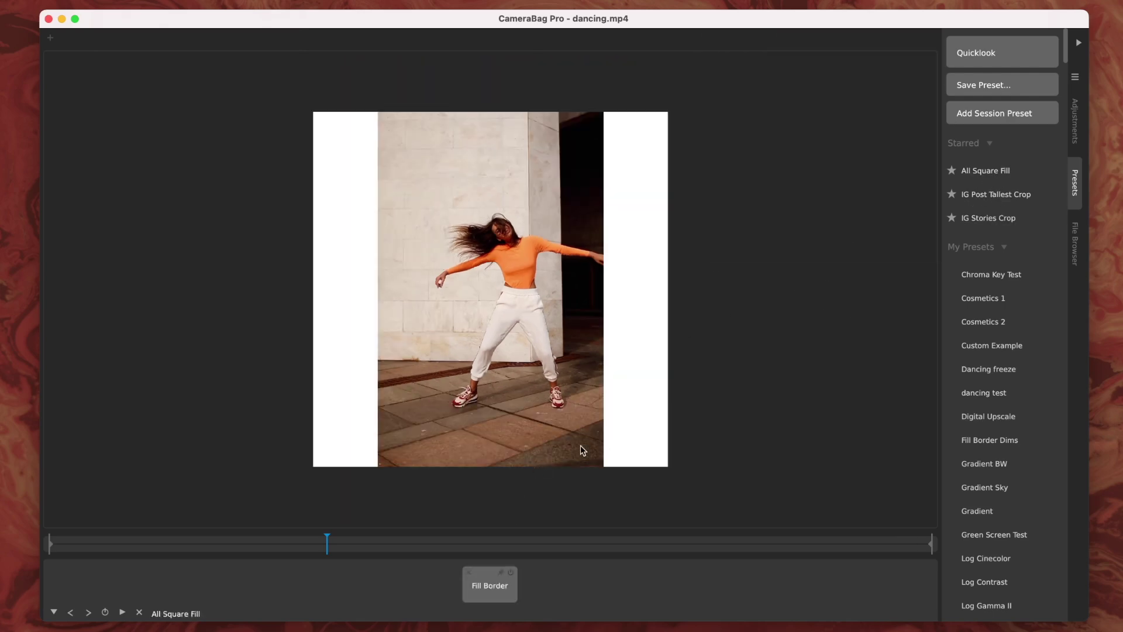
key(super+shift+s)
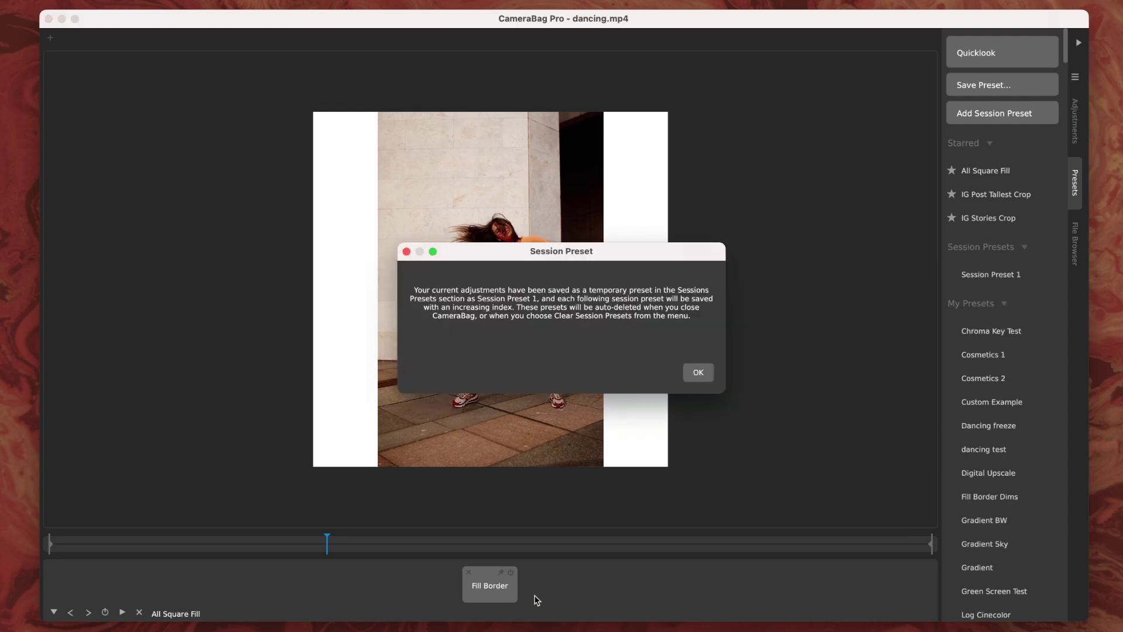
key(Return)
Save IG Post Tallest Crop and IG Stories Crop as Session Presets 2 and 3.
mouse_move(976, 275)
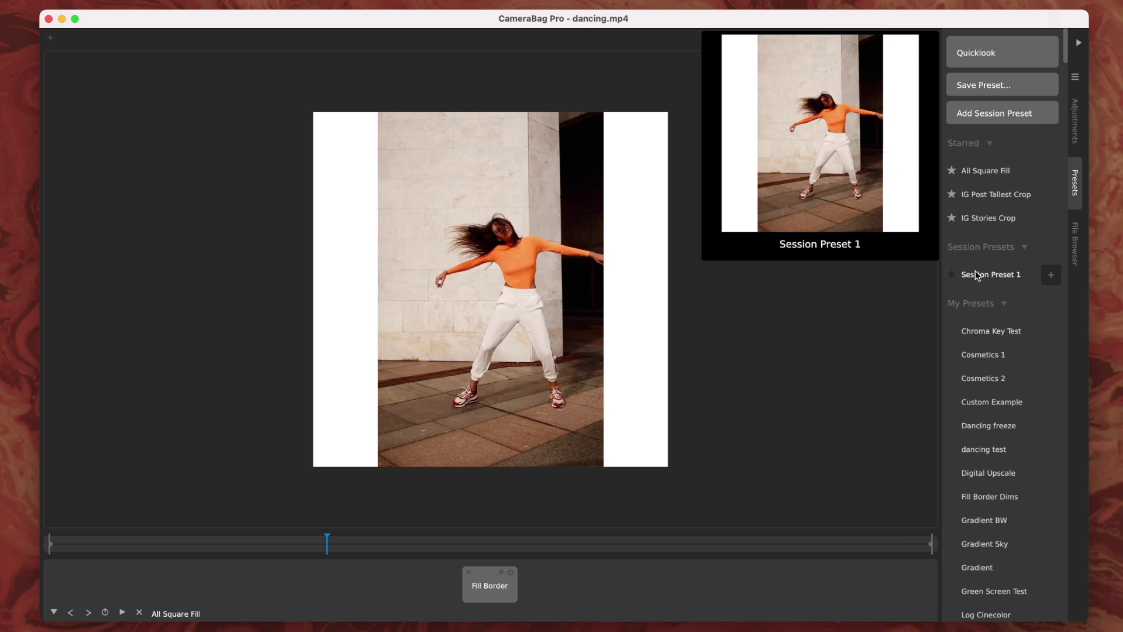
click(998, 196)
key(super+shift+s)
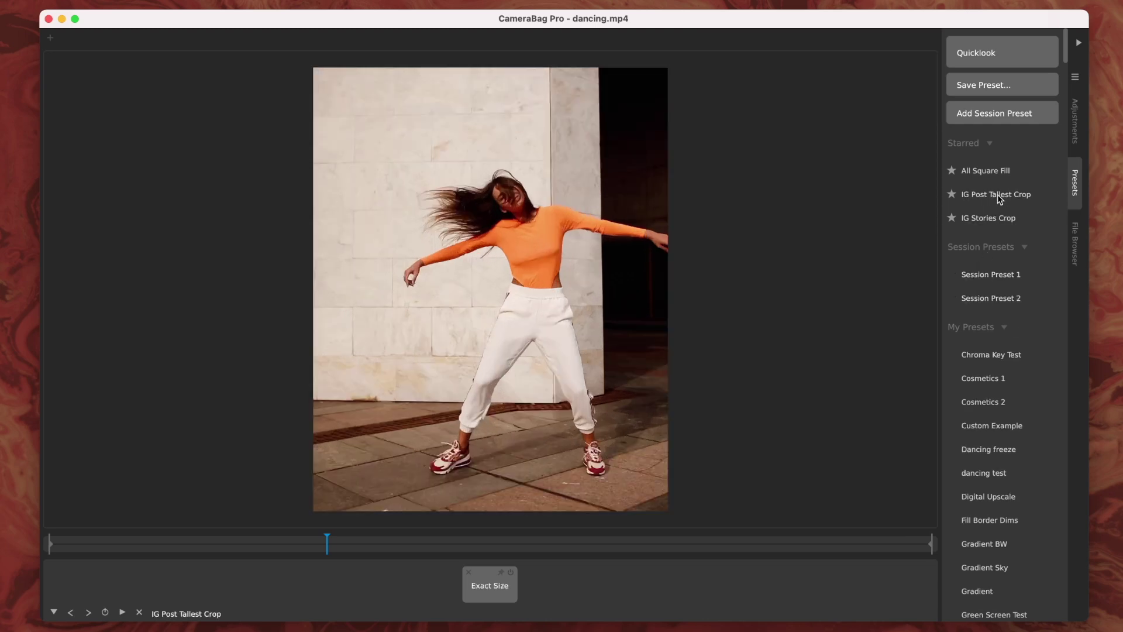
click(993, 215)
key(super+shift+s)
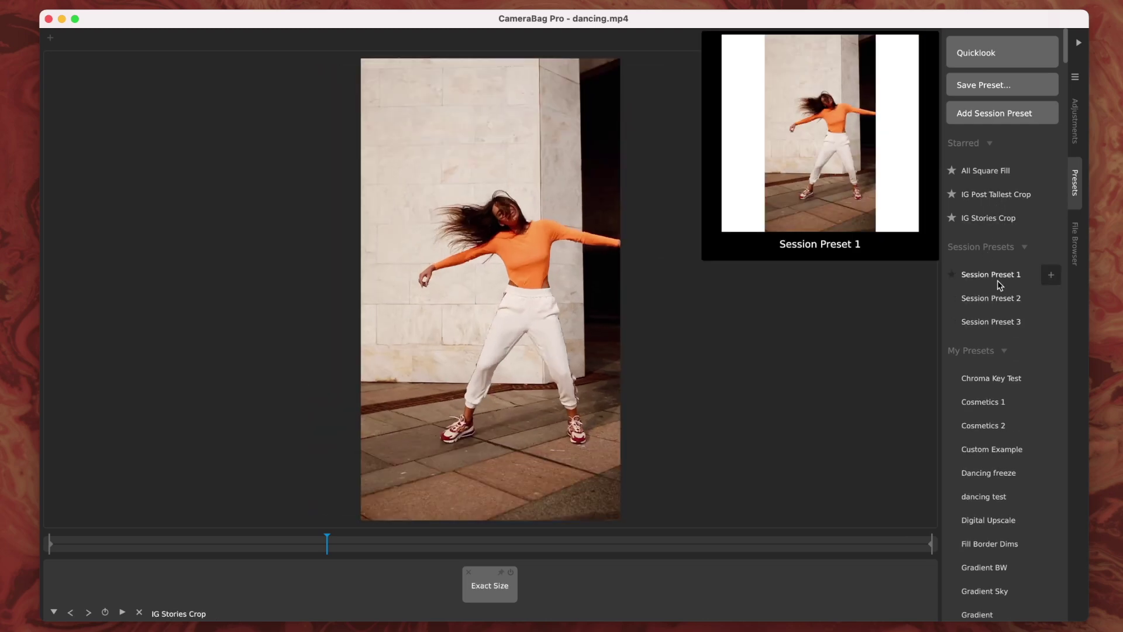